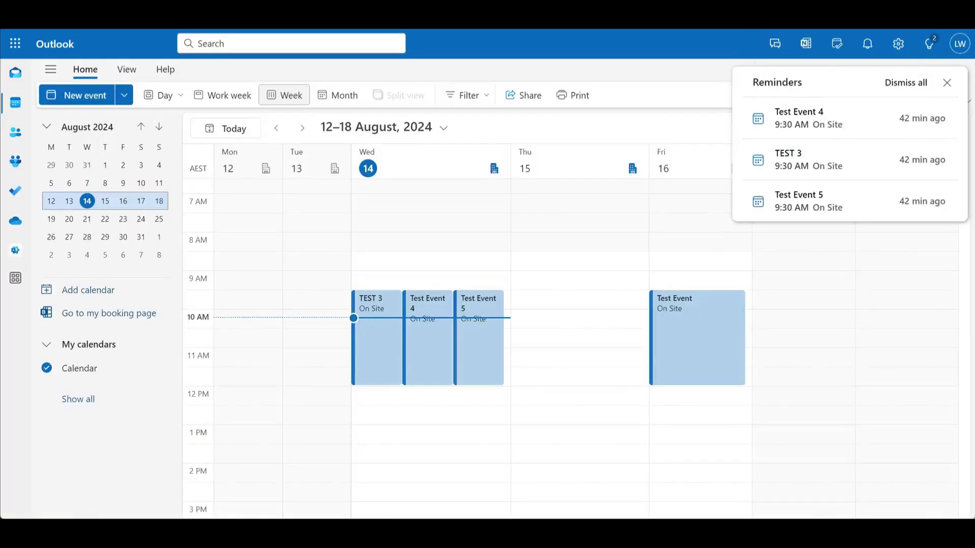
Close Outlook's Reminders pane so the full 12–18 August week shows.
left_click(947, 83)
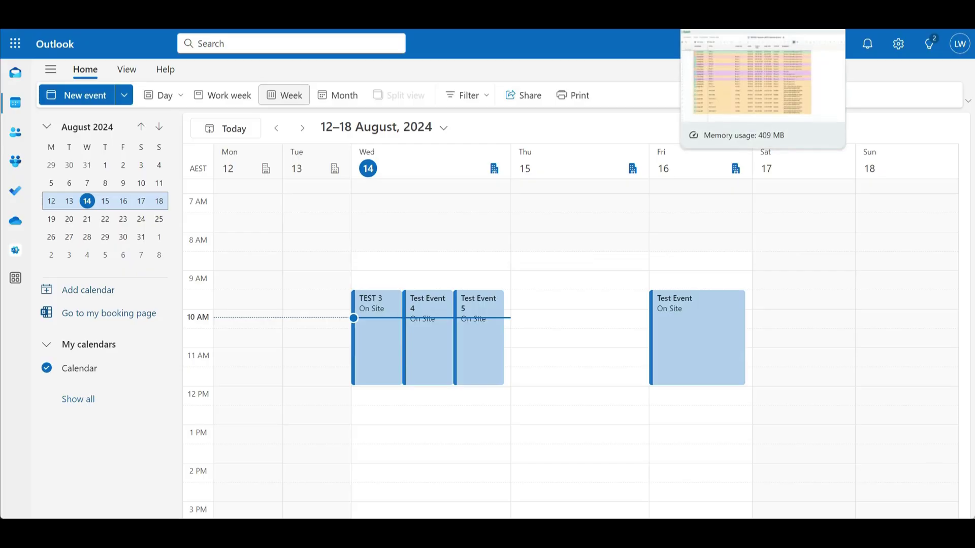
In Smartsheet row 22, set the assignee, title TEST 7 and location Demo Suite.
left_click(721, 20)
left_click(179, 470)
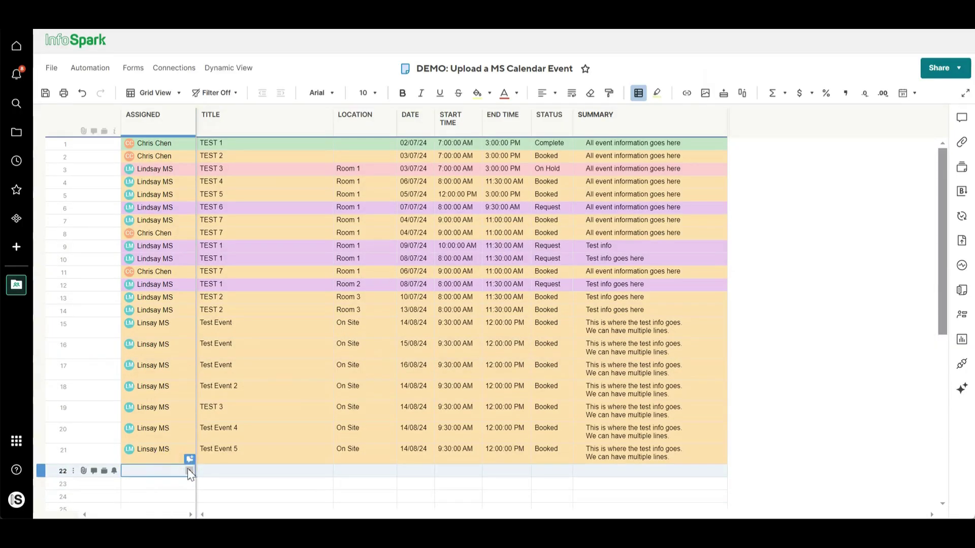
left_click(189, 471)
left_click(186, 406)
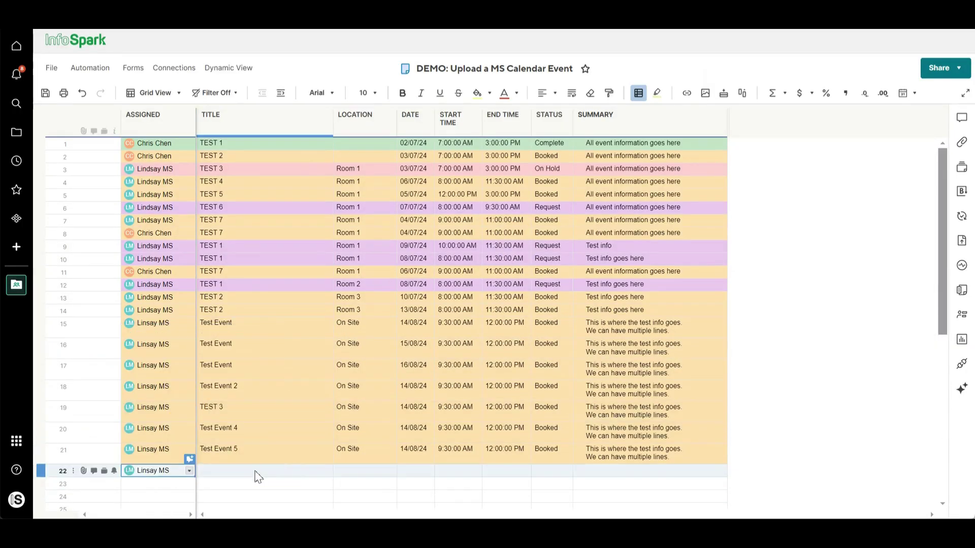
left_click(260, 471)
left_click(327, 472)
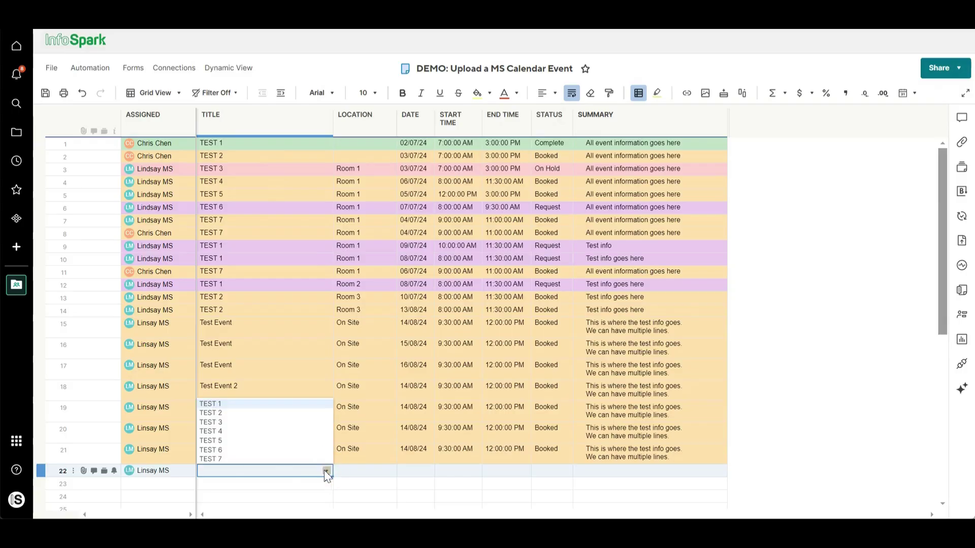
left_click(235, 462)
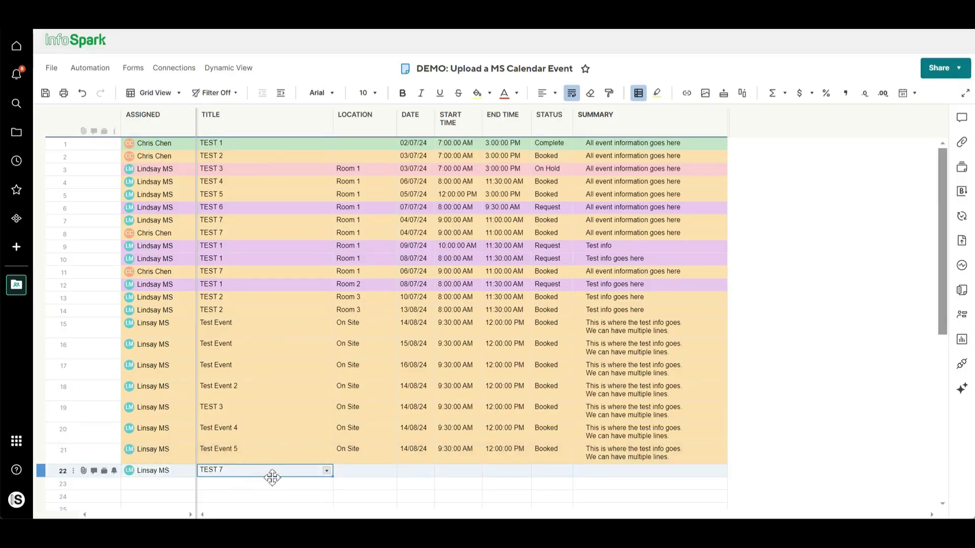
left_click(369, 471)
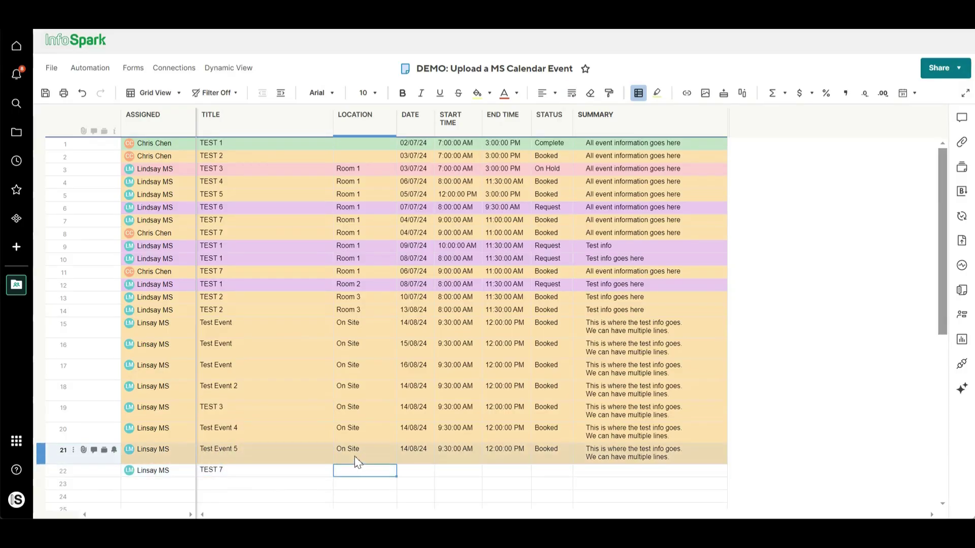
type("Demo Suite")
left_click(416, 471)
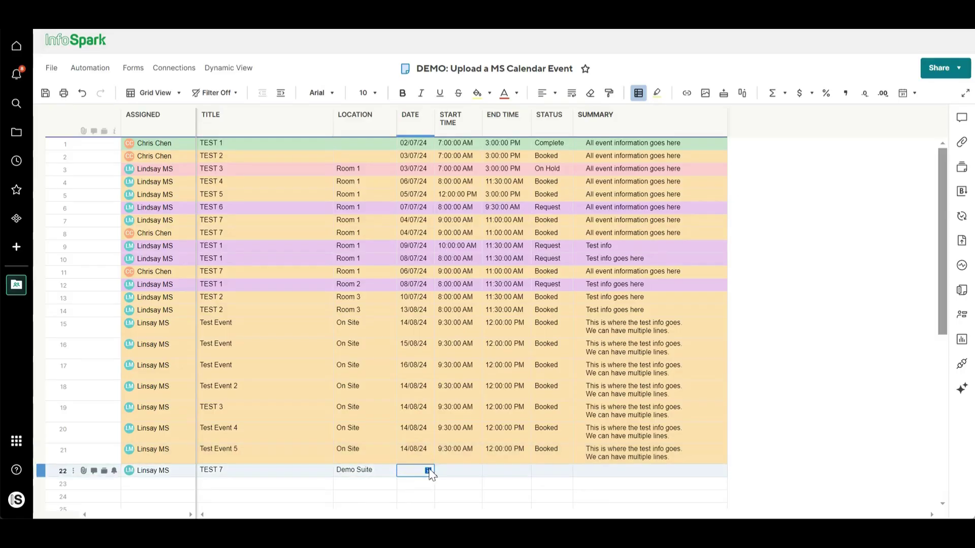
Set row 22 to 15 August, 9:00 AM–11:00 AM, status Booked.
left_click(428, 471)
left_click(512, 416)
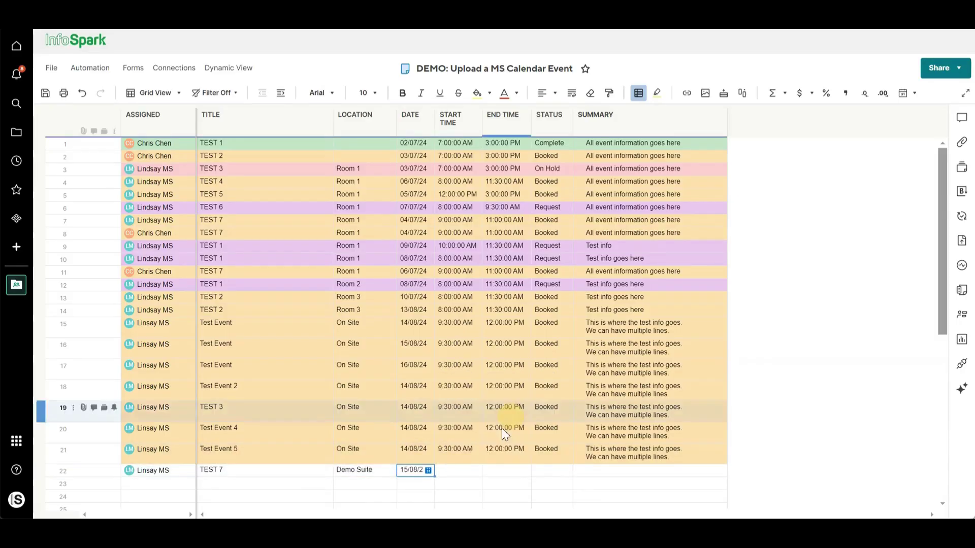
left_click(460, 472)
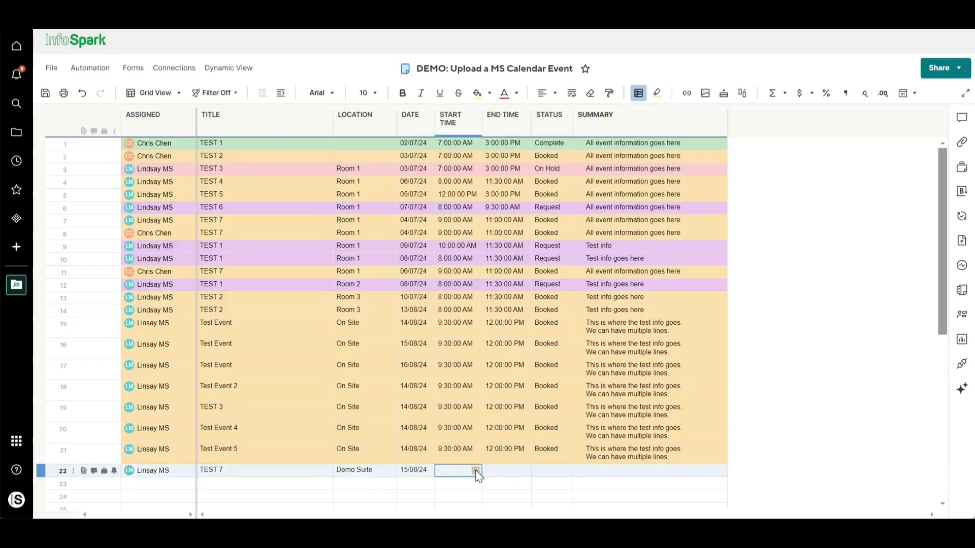
left_click(475, 471)
left_click(466, 182)
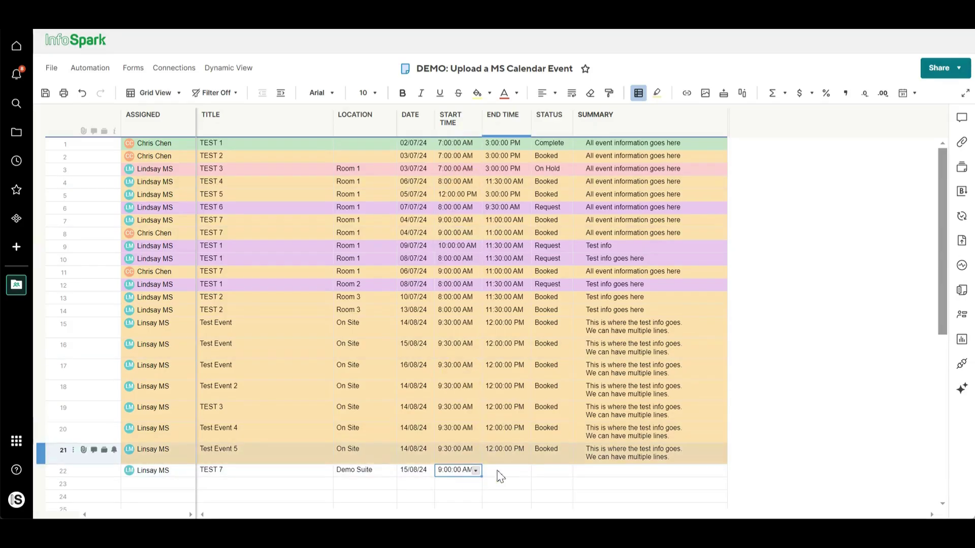
left_click(525, 471)
left_click(525, 471)
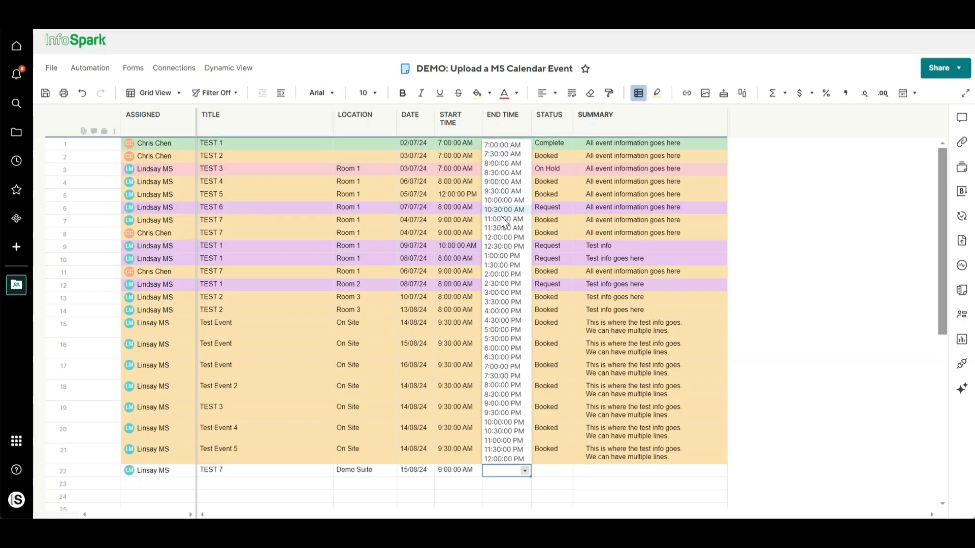
left_click(508, 224)
left_click(555, 472)
left_click(566, 471)
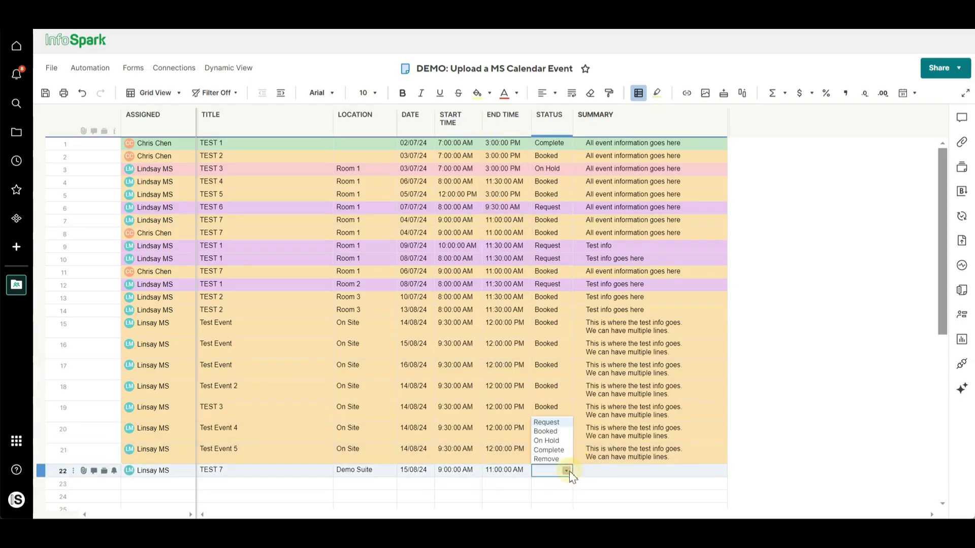
left_click(546, 431)
Enter the summary 'This is a demo. Any information can go here.' and save the sheet.
left_click(625, 475)
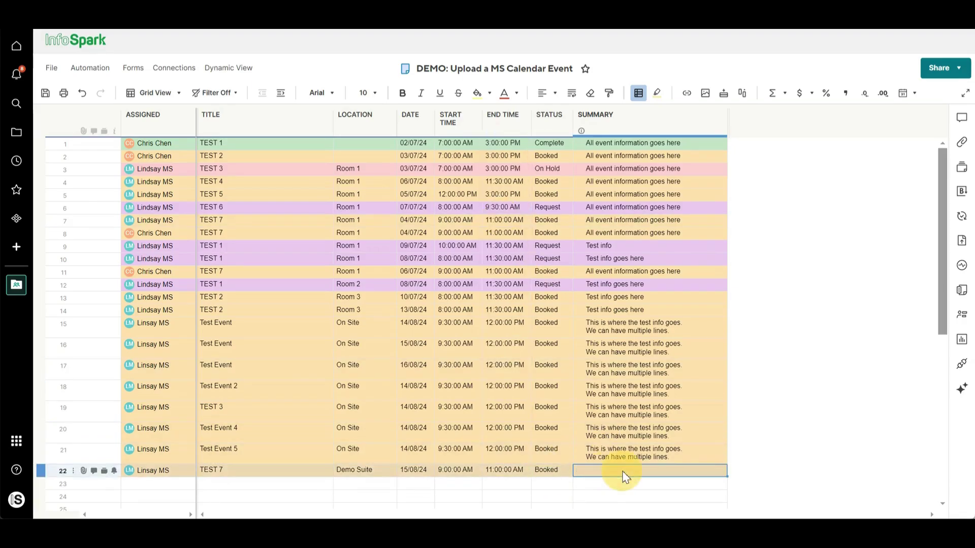
double_click(625, 475)
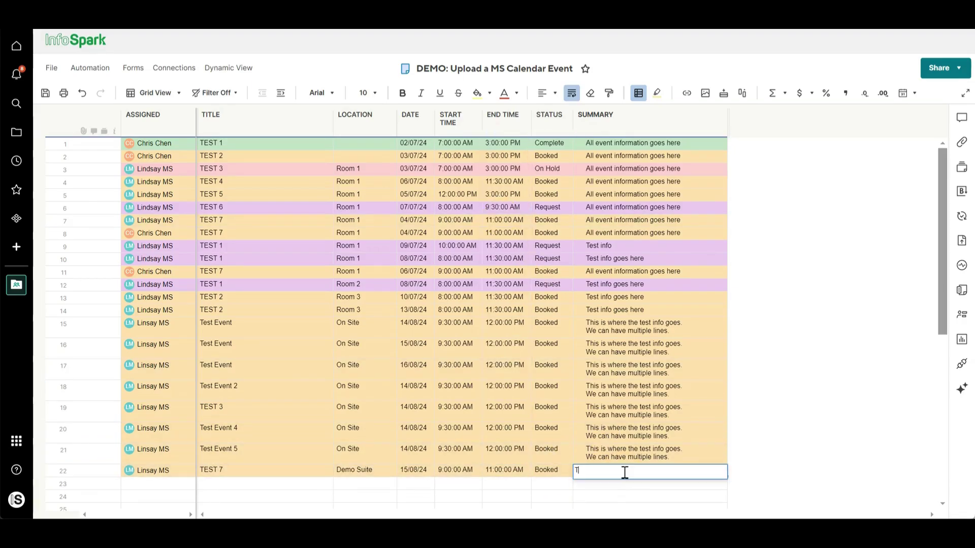
type("This is a demo. Any information can go here.")
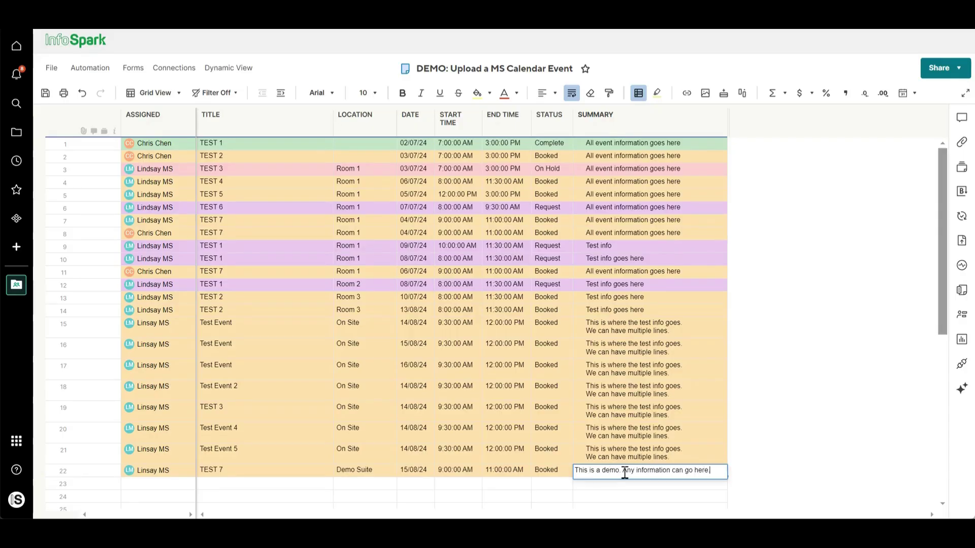
left_click(749, 389)
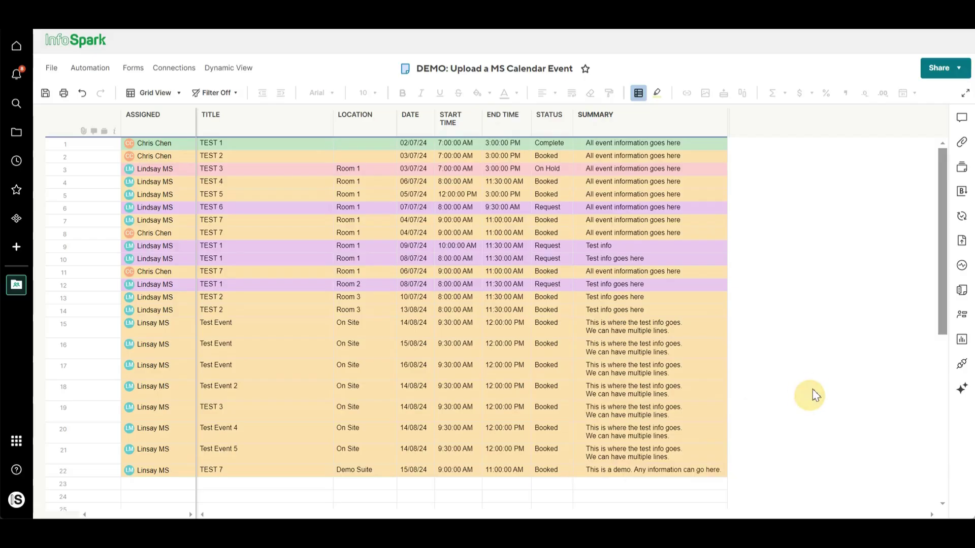
left_click(45, 93)
In Outlook, open the synced TEST 7 event on Thursday 15 August to view its details.
key("ctrl+Tab")
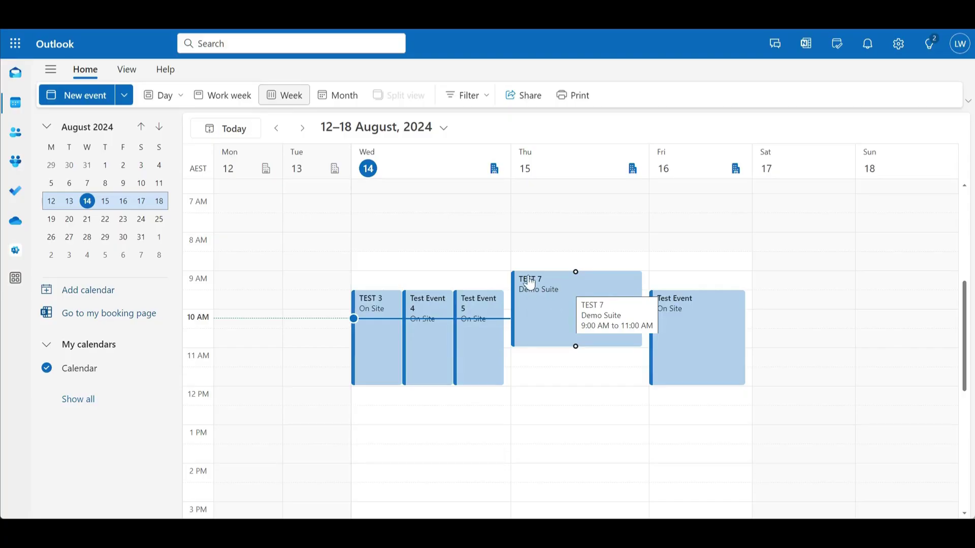
left_click(572, 307)
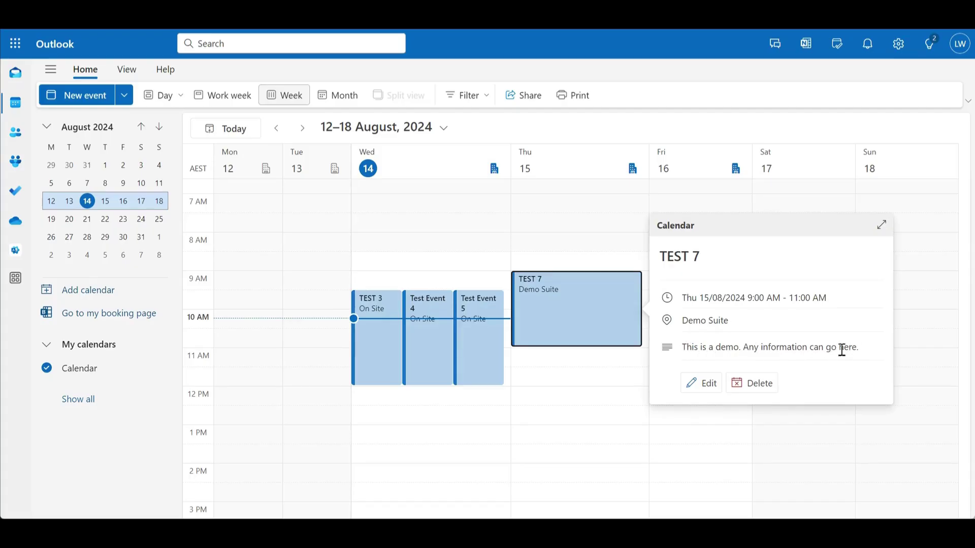
Dismiss the TEST 7 details card and return to the Smartsheet event sheet.
left_click(671, 354)
mouse_move(566, 303)
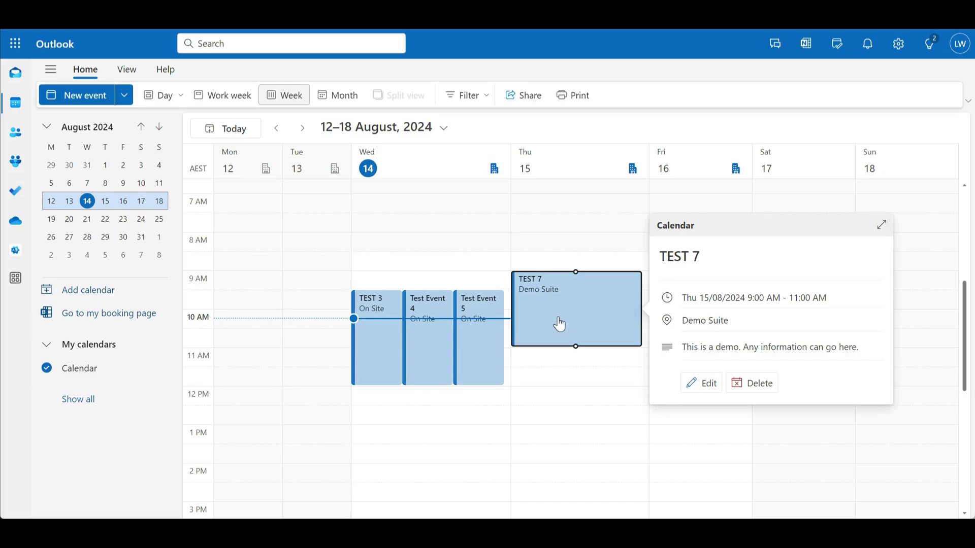
left_click(559, 261)
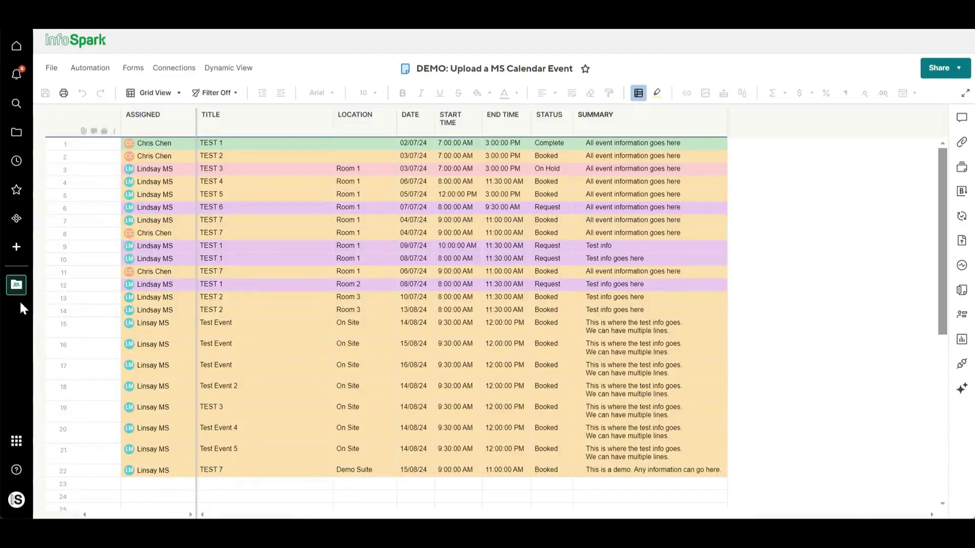
Open the Calendar Events(views) sheet from the workspace list and scroll across its columns.
left_click(16, 285)
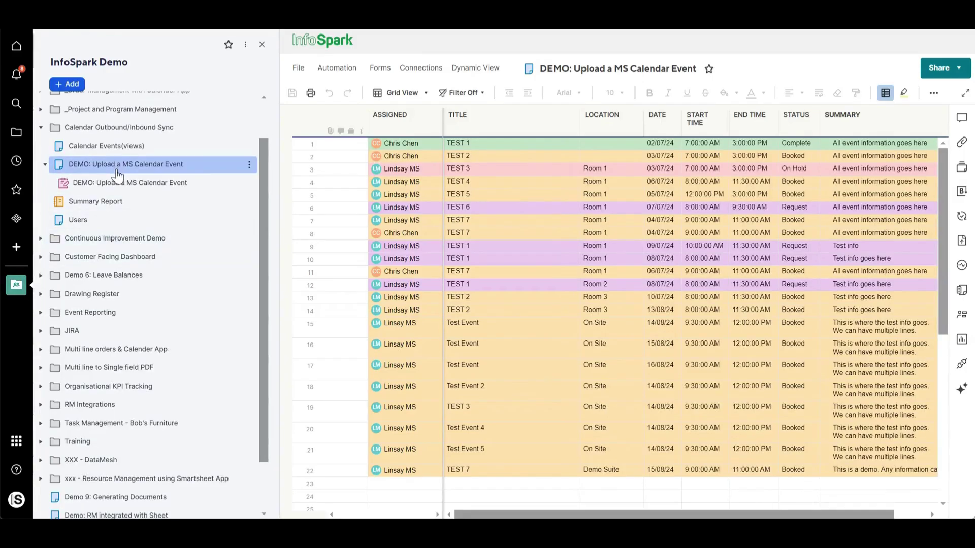
left_click(118, 146)
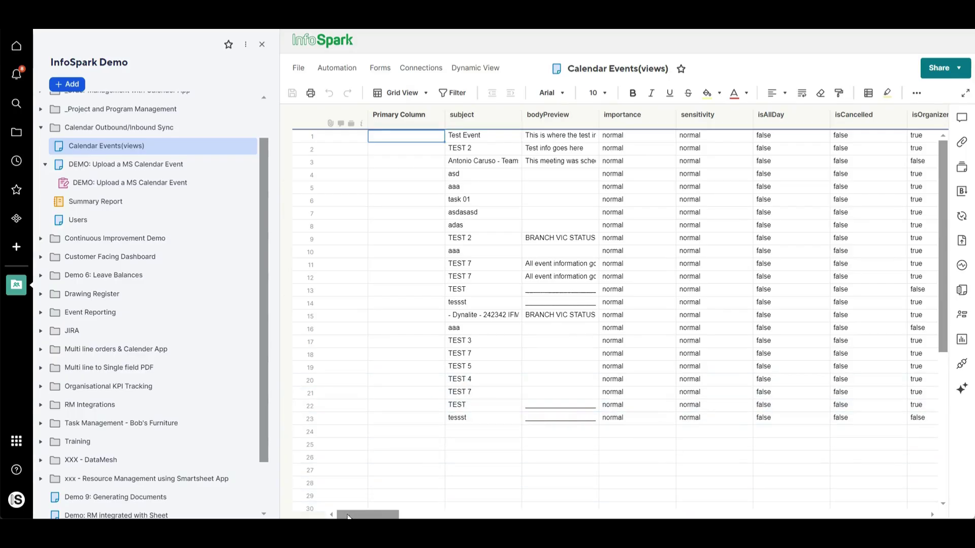
left_click(411, 514)
left_click_drag(411, 515, 334, 518)
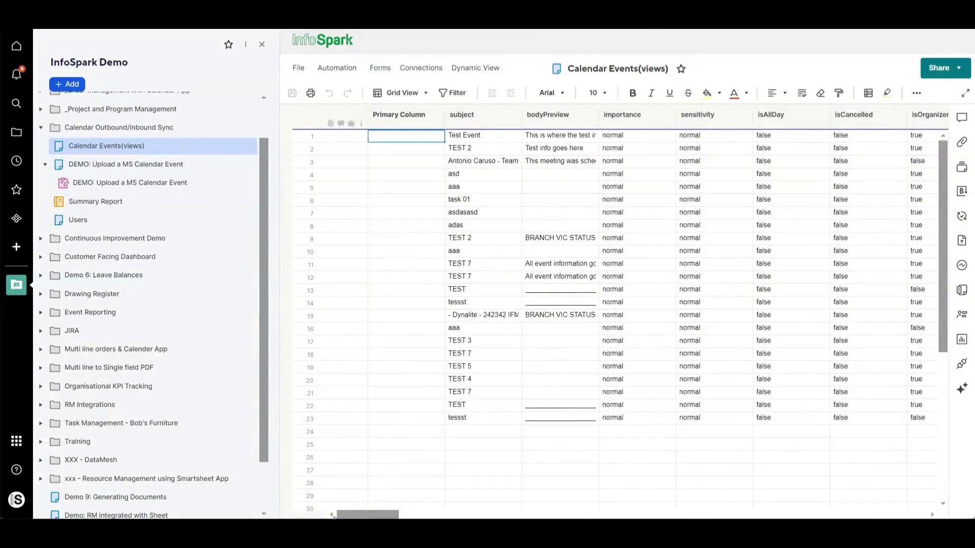
Reopen the DEMO: Upload a MS Calendar Event sheet full-width, then open TEST 7 in Outlook.
left_click(121, 173)
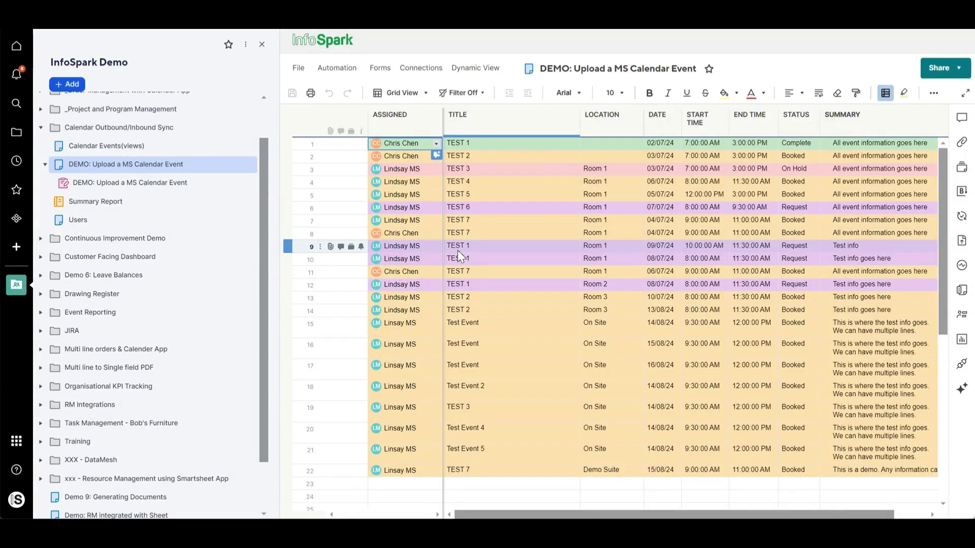
left_click(262, 45)
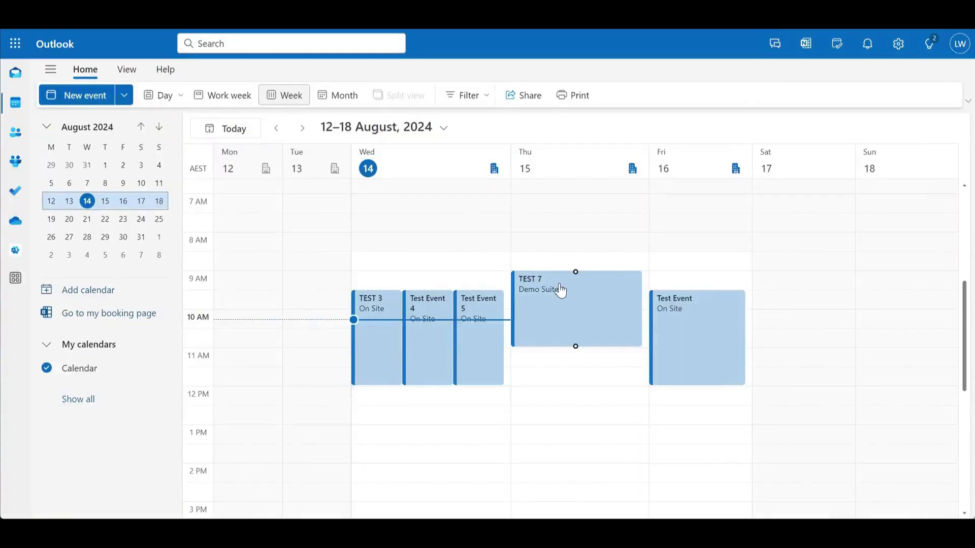
left_click(560, 290)
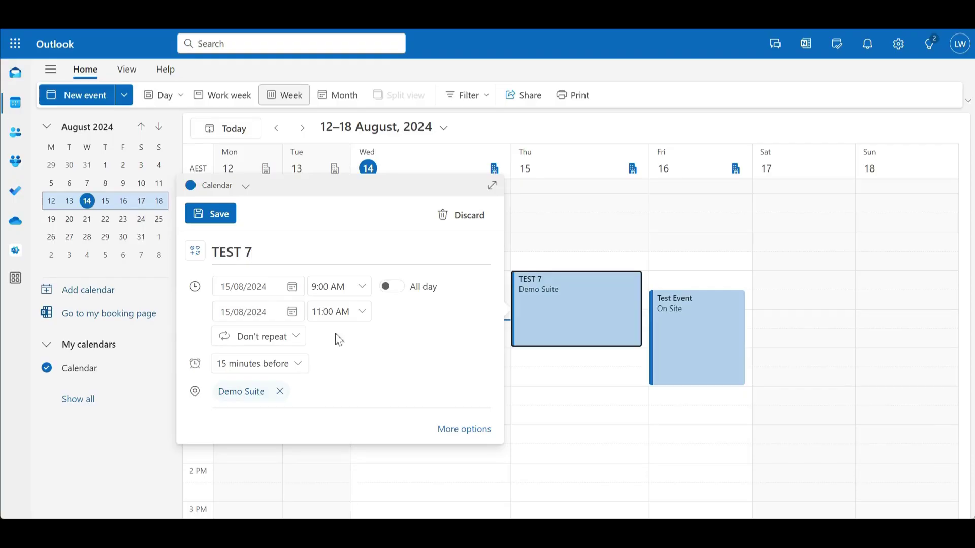
Open the full TEST 7 event editor and dismiss the In-Person Event tip.
left_click(464, 430)
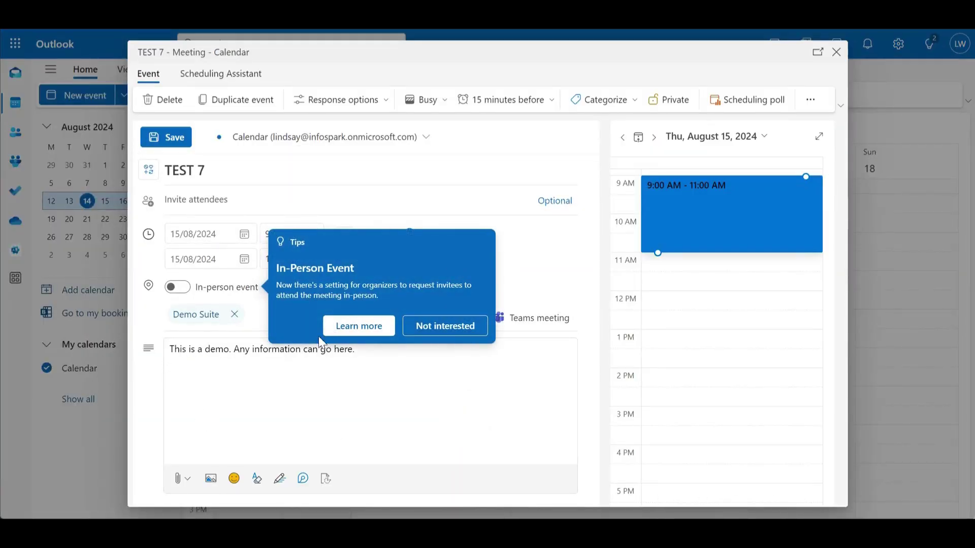
left_click(446, 332)
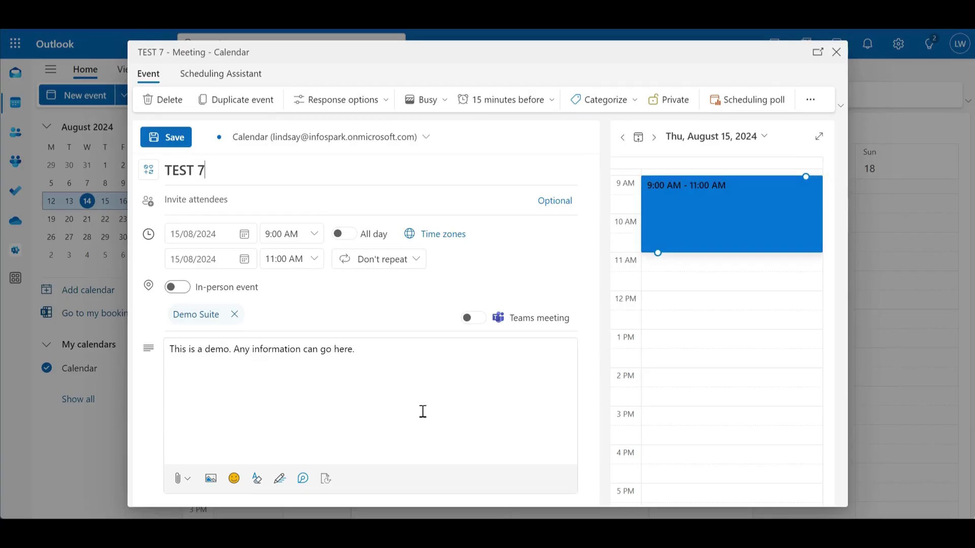
Reschedule TEST 7 on 15/08/2024 to run from 9:30 AM to 12:30 PM.
left_click_drag(661, 250, 667, 319)
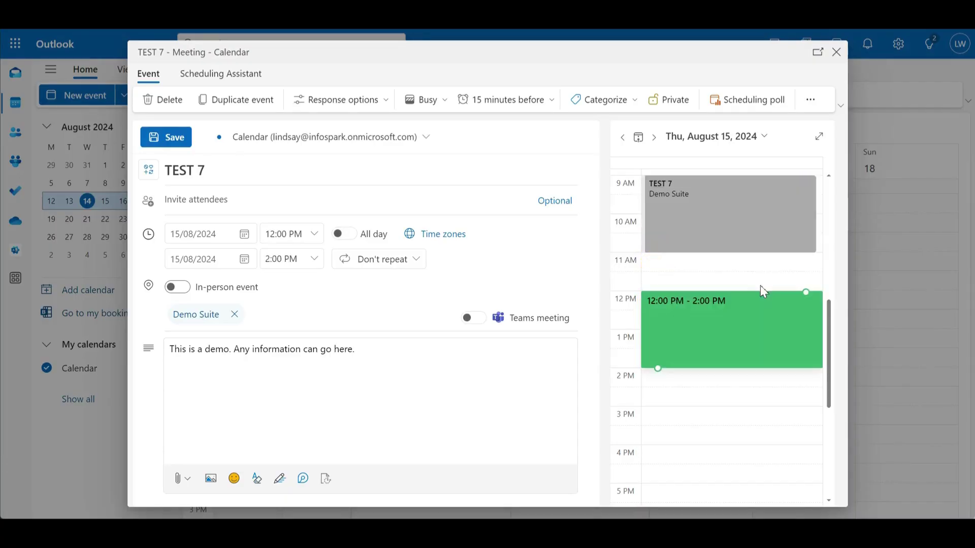
left_click_drag(732, 304, 764, 246)
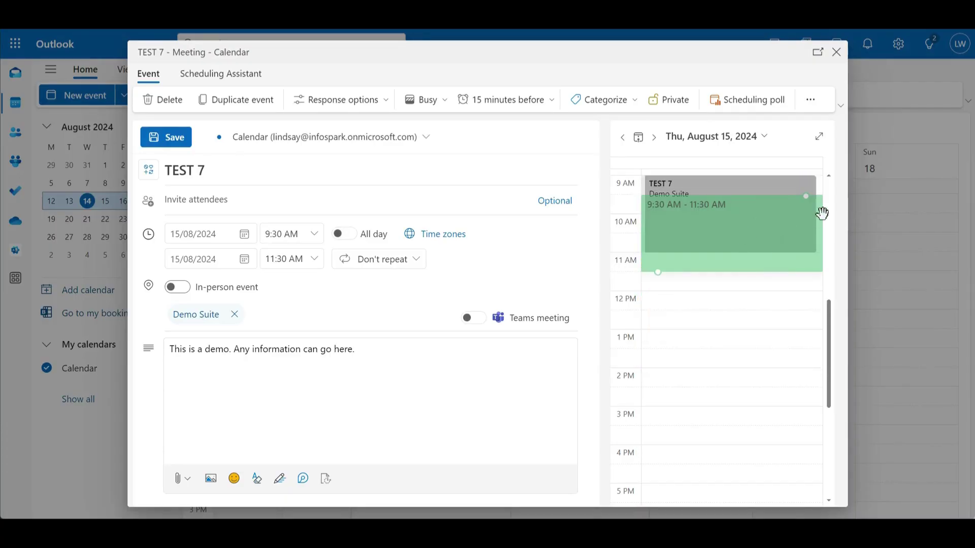
left_click_drag(812, 199, 765, 189)
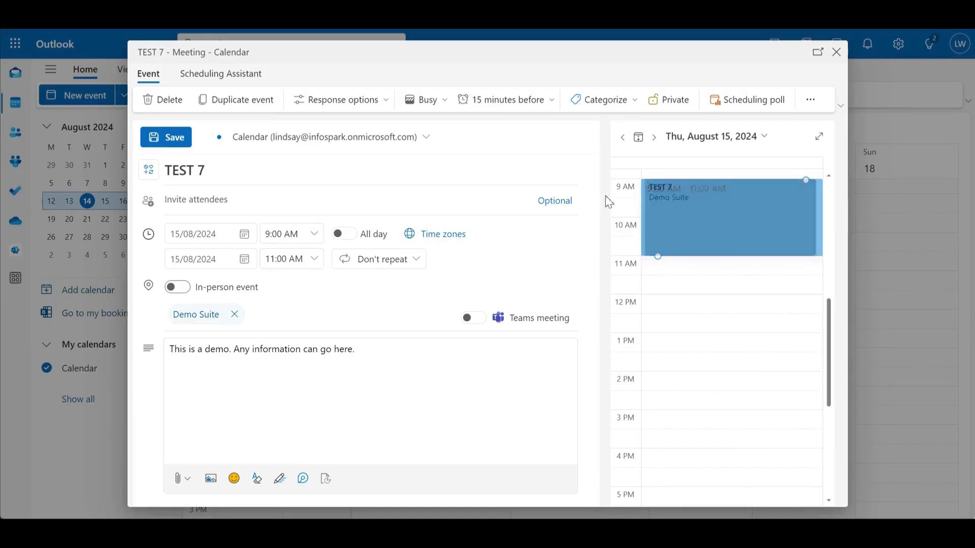
left_click(315, 259)
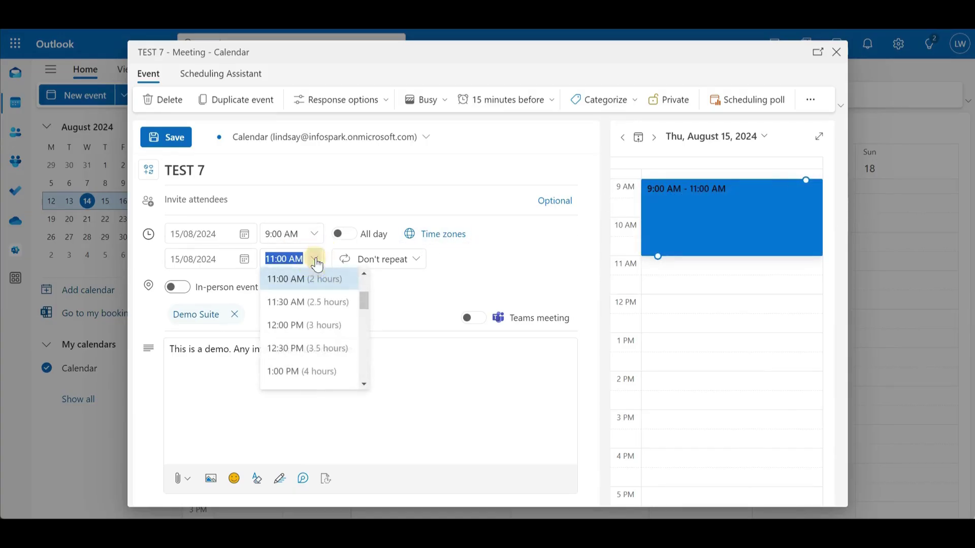
left_click(302, 349)
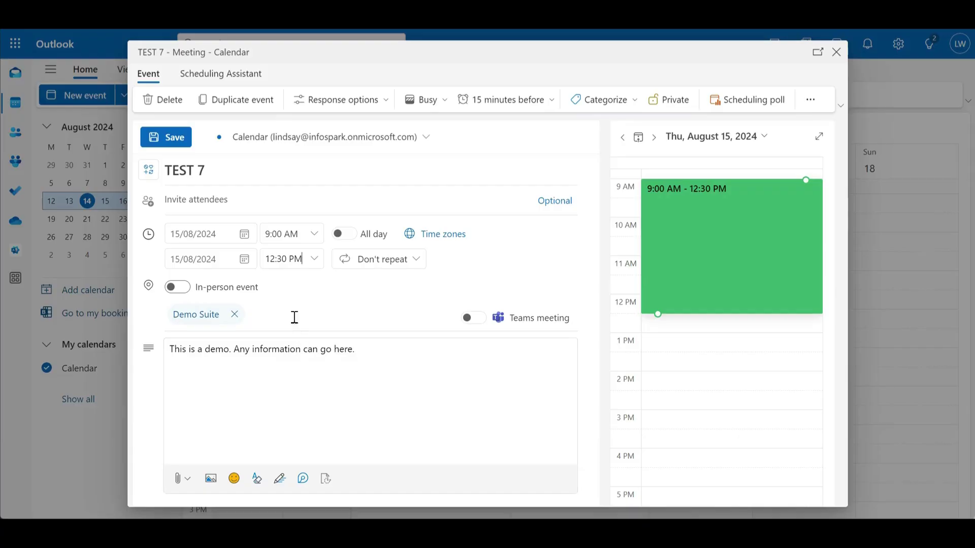
left_click(309, 234)
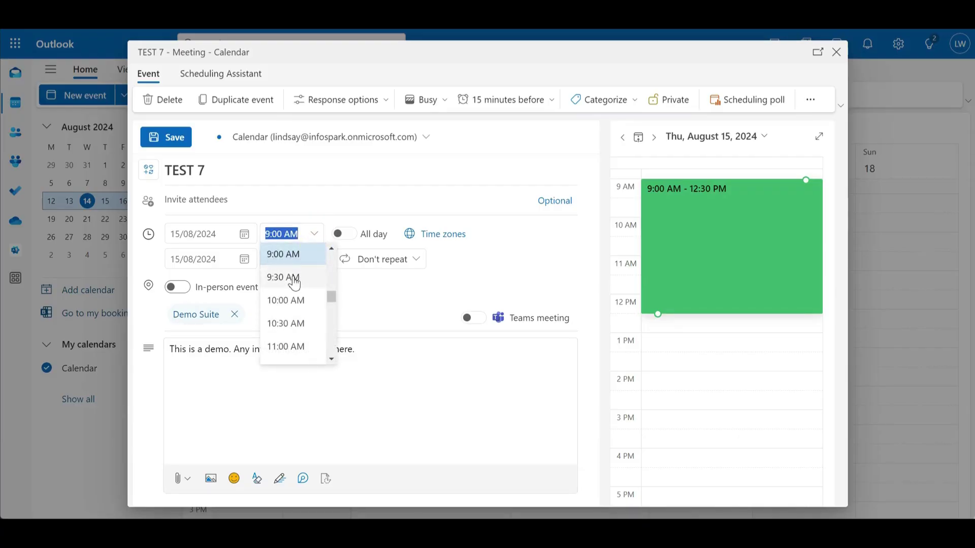
left_click(296, 280)
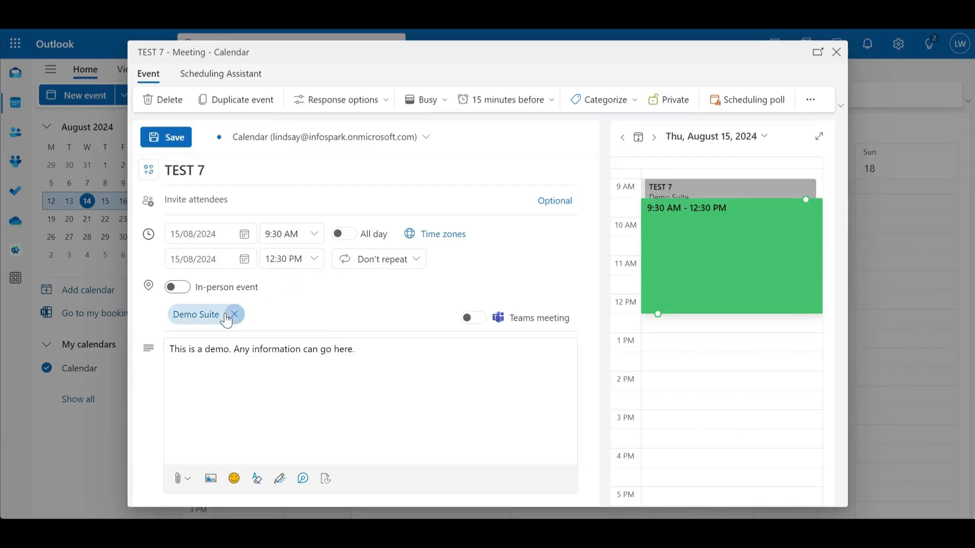
Add Cafe as a second location after Demo Suite and save the TEST 7 event.
left_click(255, 314)
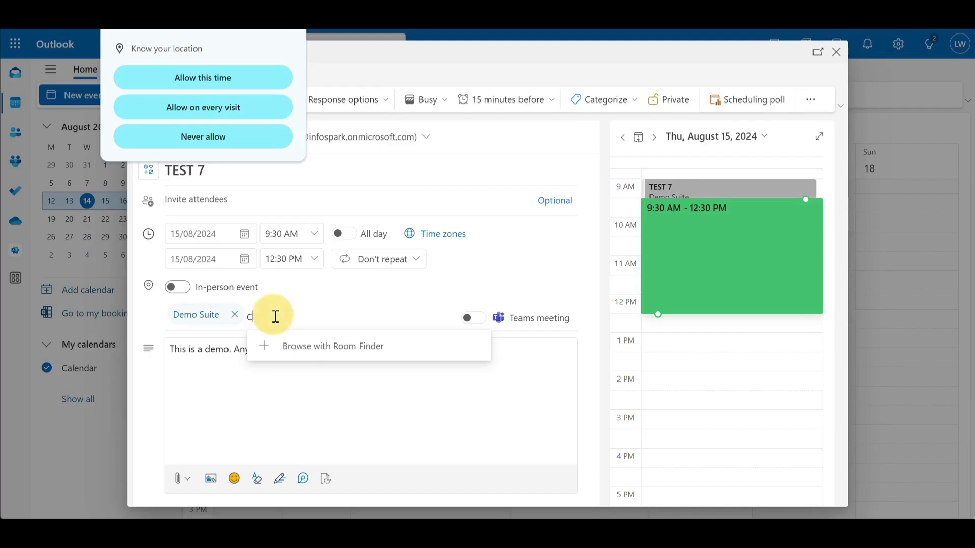
type("Caa\\")
key("BackSpace")
key("BackSpace")
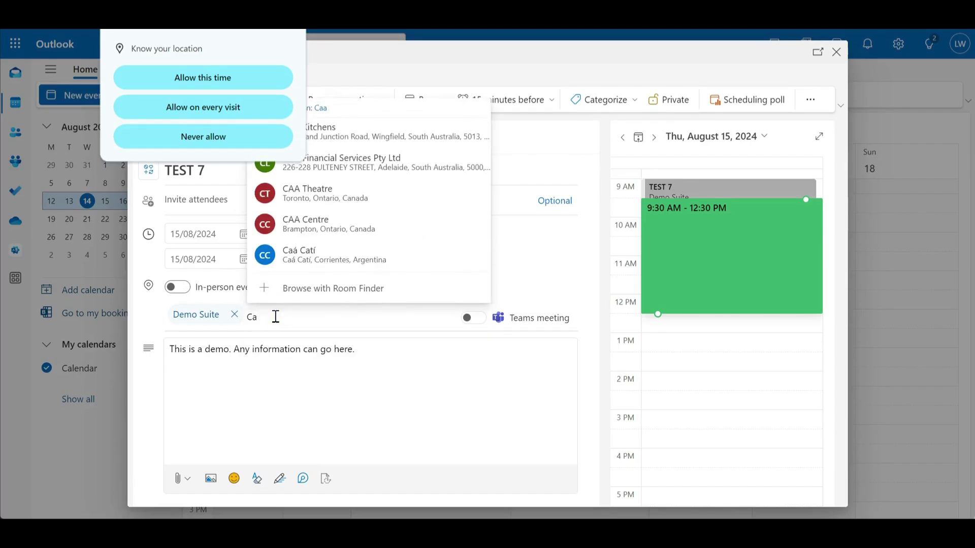
type("fe")
left_click(353, 389)
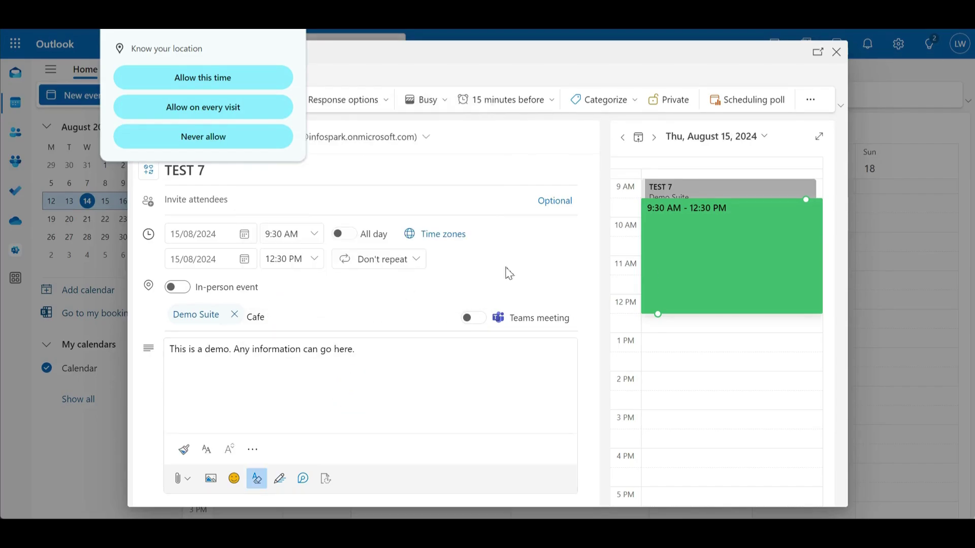
left_click(220, 78)
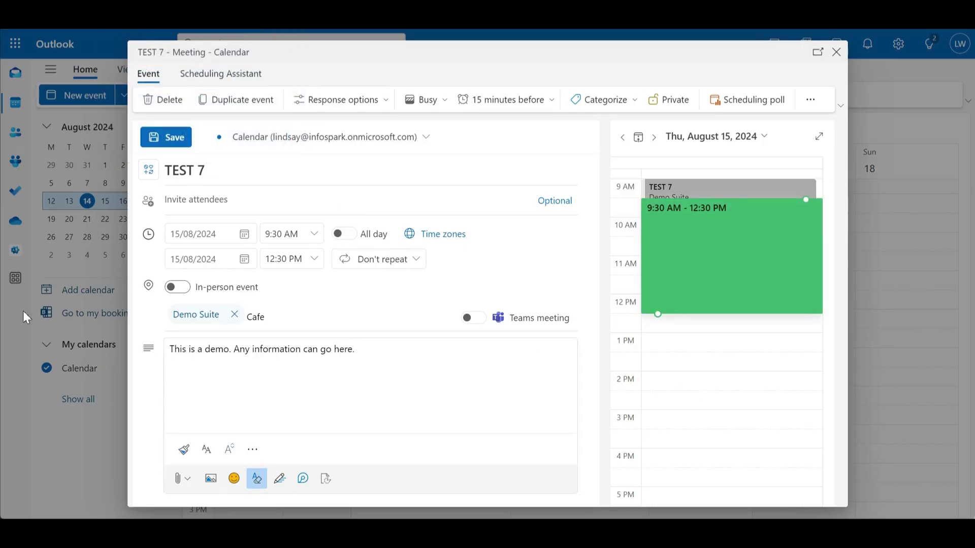
left_click(166, 142)
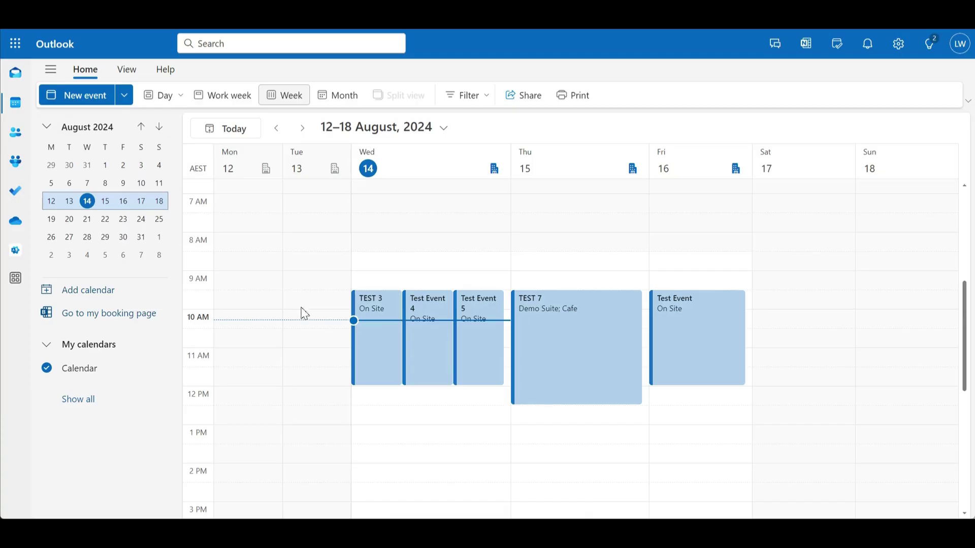
mouse_move(524, 343)
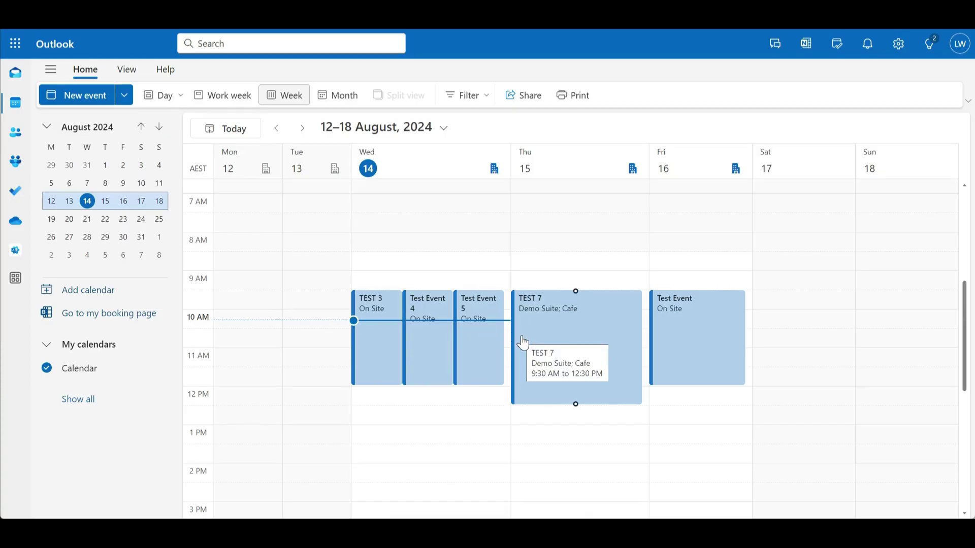